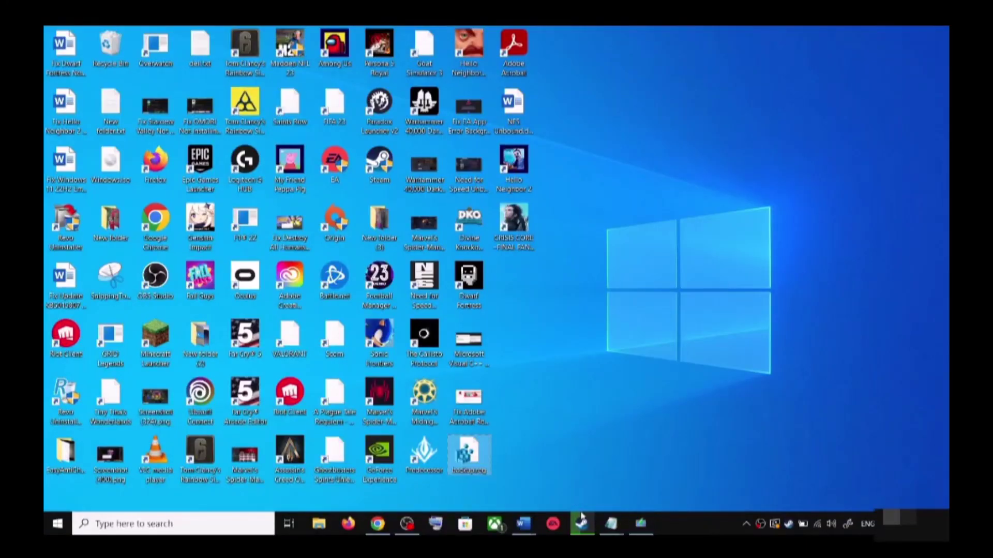
- Open the KB5015807 fix notes in Word, then open Windows Settings with Win+I
mouse_move(524, 523)
left_click(584, 473)
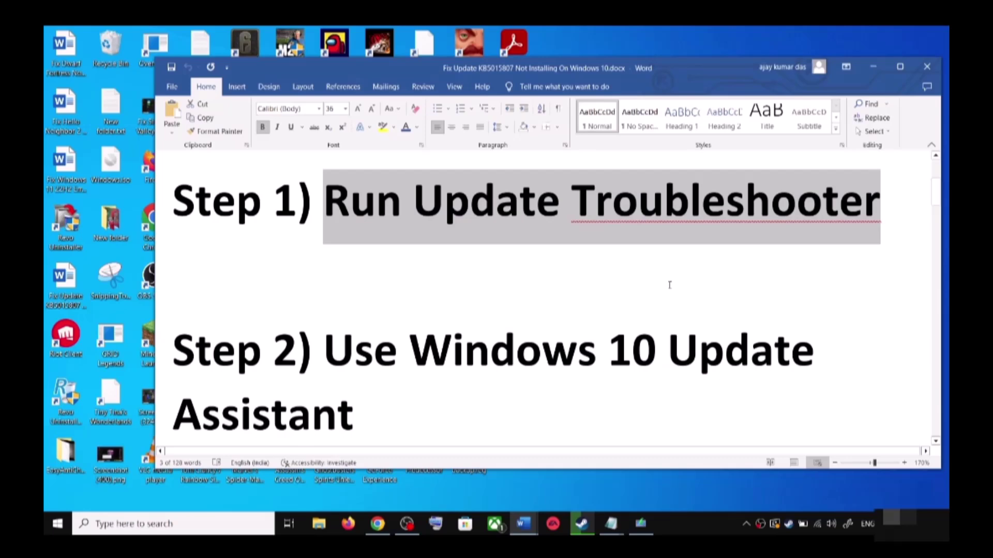
key("super+i")
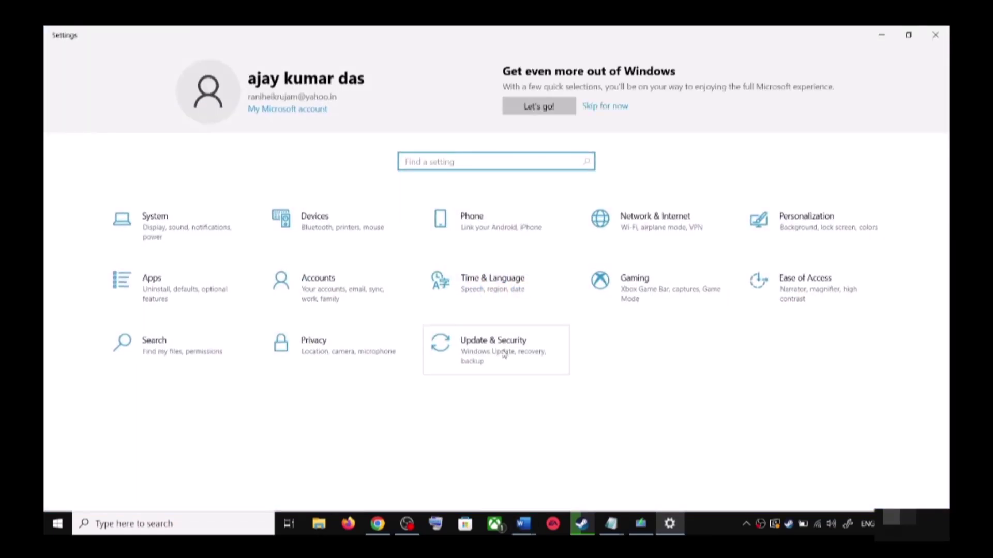
- Launch the Windows Update troubleshooter from Update & Security > Troubleshoot > Additional troubleshooters
left_click(504, 354)
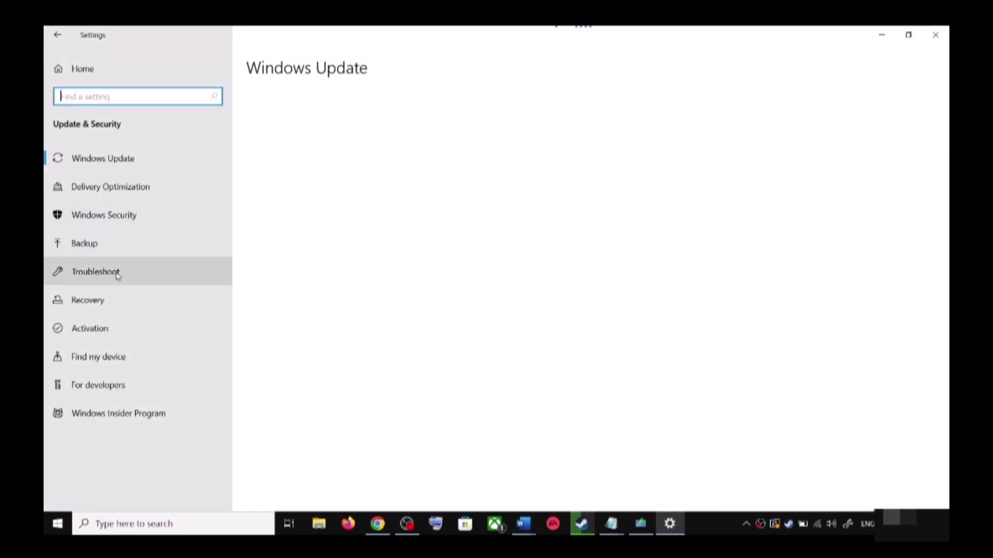
left_click(117, 275)
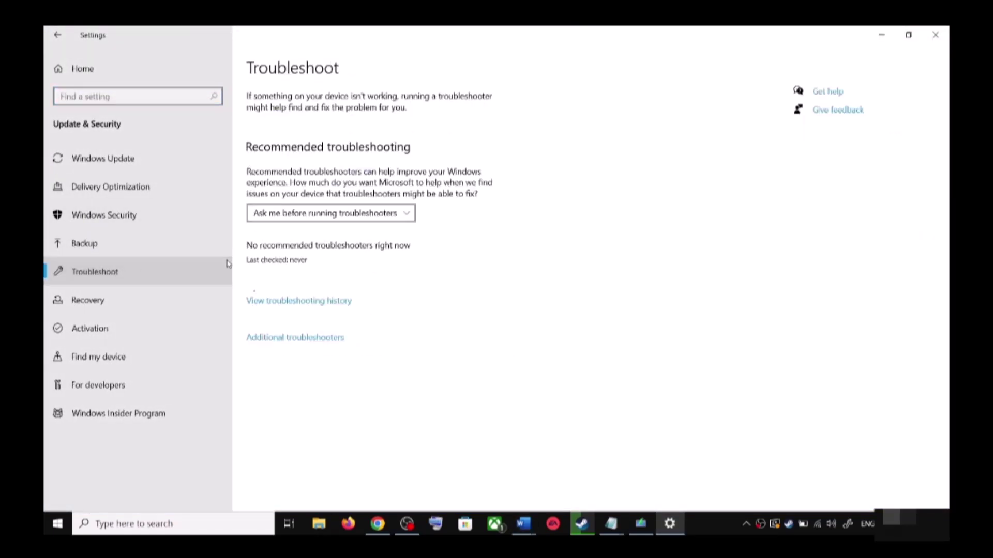
left_click(309, 342)
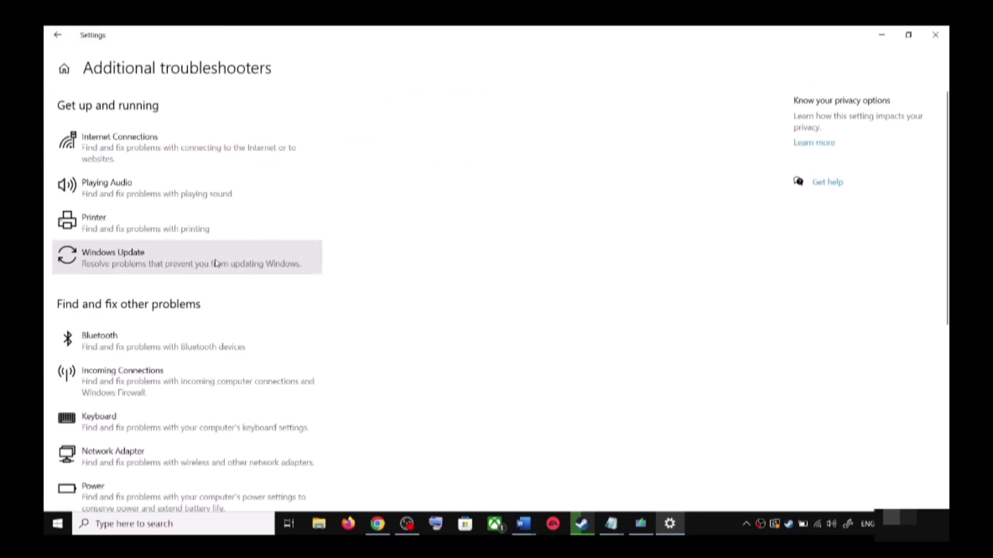
left_click(158, 265)
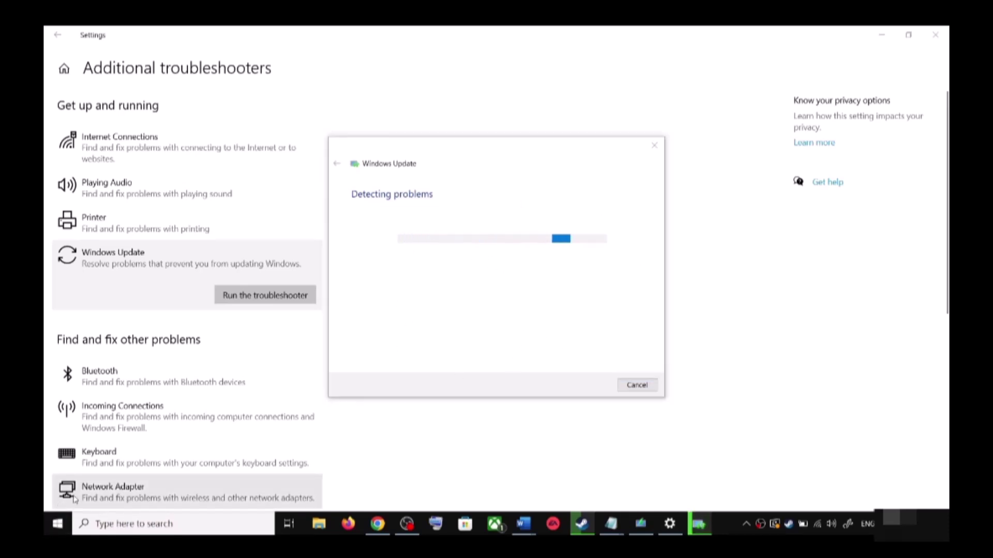
- Check the Start menu's Power options, then dismiss the menu without restarting
left_click(61, 522)
left_click(58, 498)
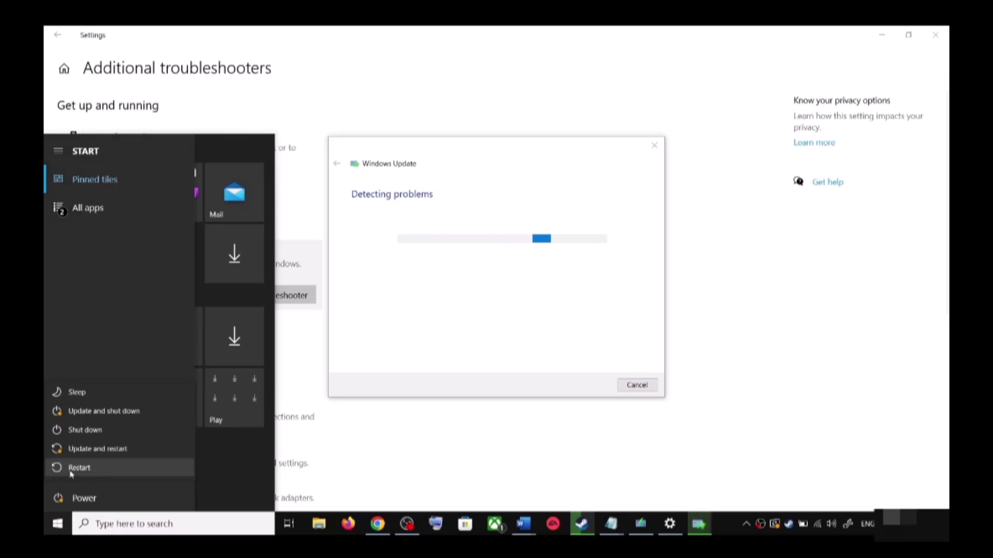
left_click(737, 226)
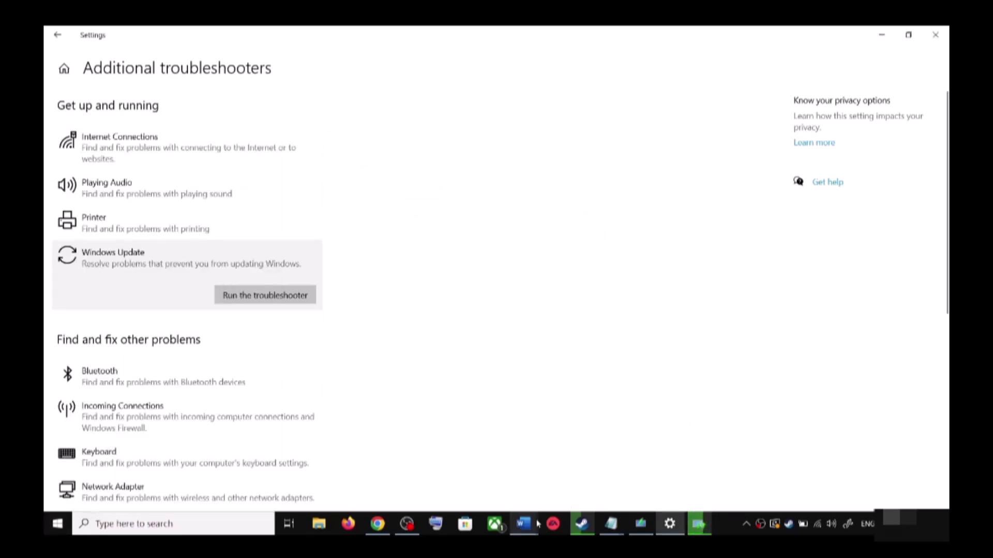
- Select the Step 2 Windows 10 download URL in the Word notes and switch to Chrome's Download Windows 10 page
mouse_move(536, 527)
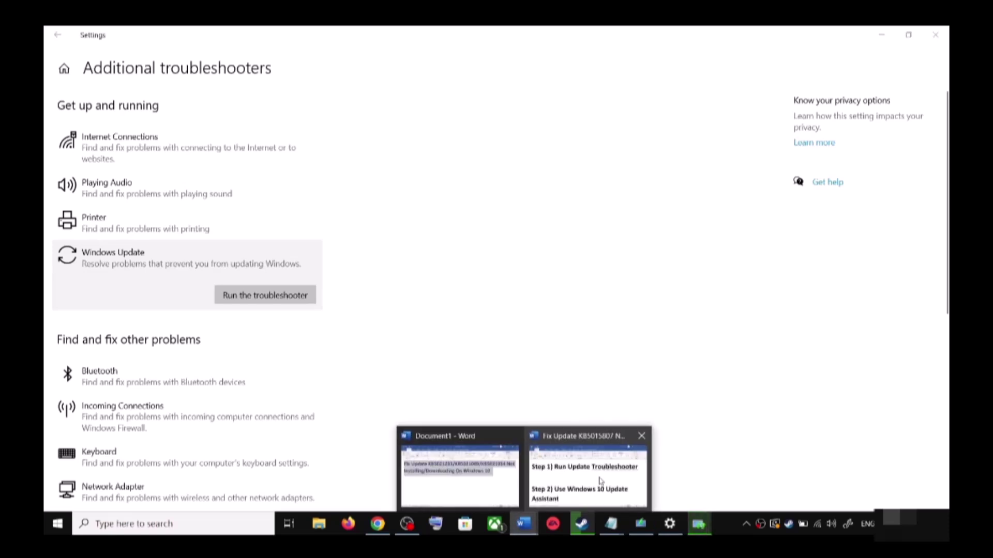
left_click(582, 484)
scroll(350, 352, "down", 1)
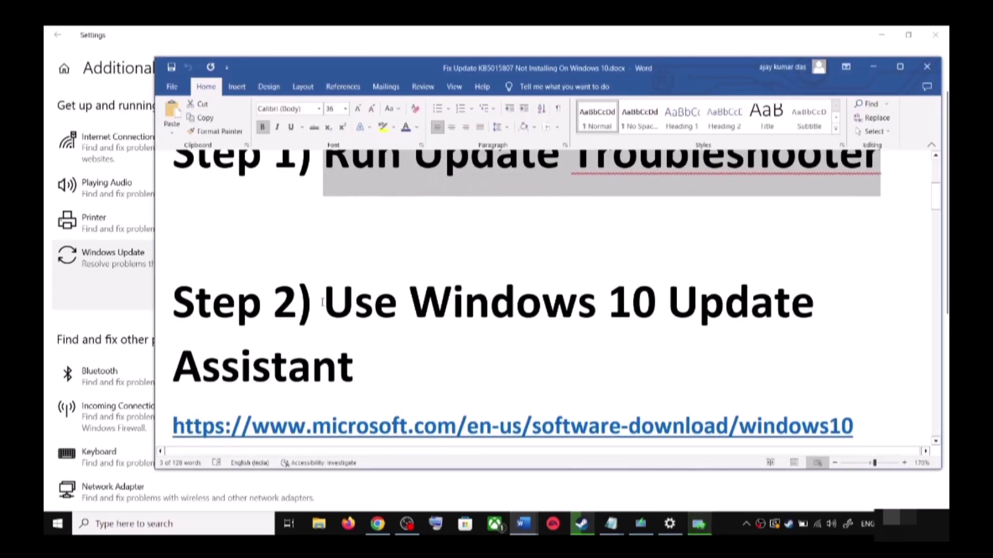
left_click_drag(323, 303, 426, 392)
scroll(426, 392, "down", 1)
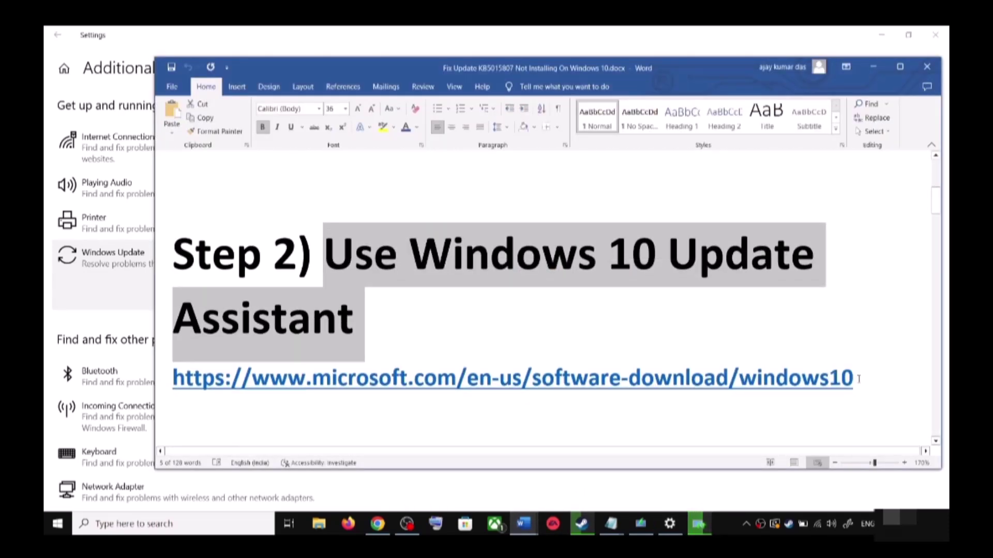
left_click_drag(858, 379, 256, 386)
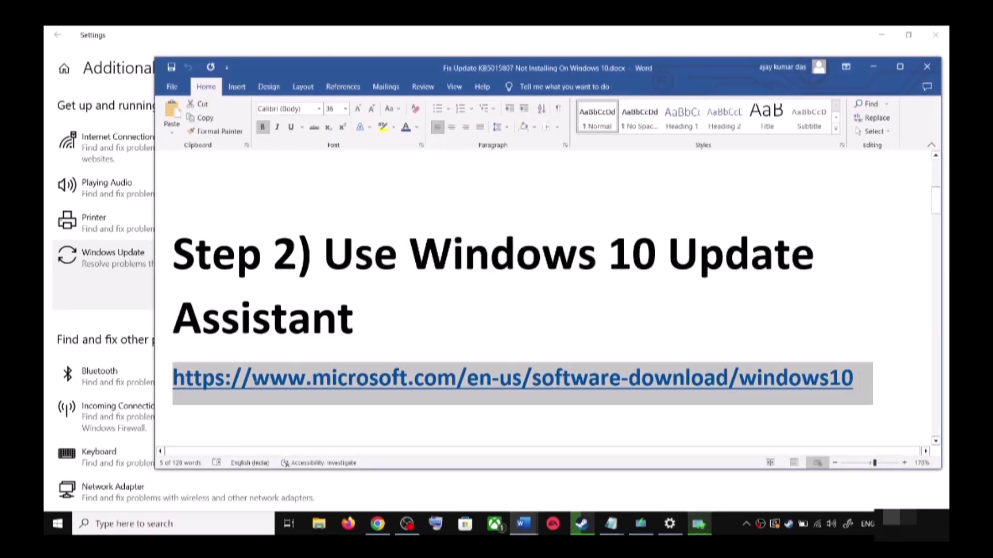
left_click(385, 528)
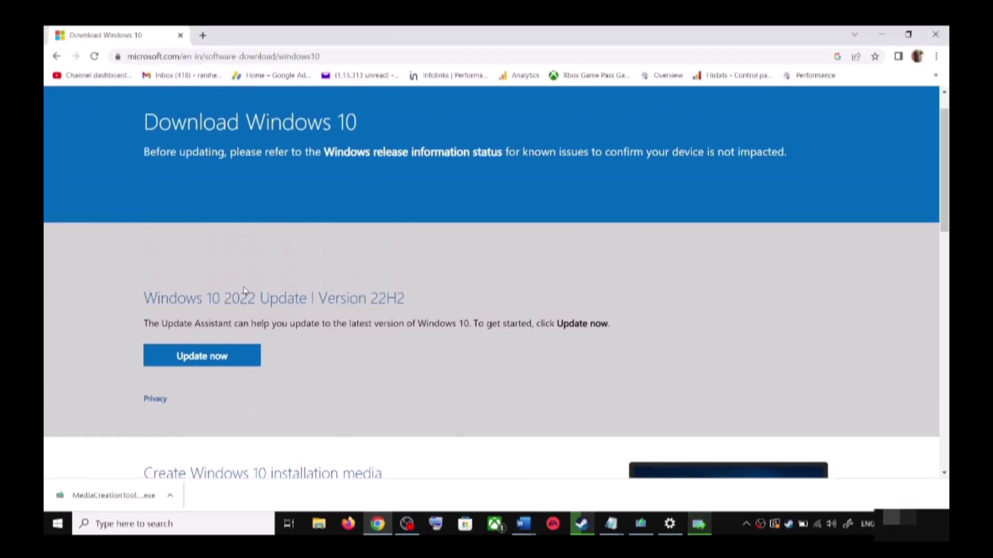
- Download and run the Windows10Upgrade Update Assistant, closing it once it reports the latest version
scroll(303, 238, "up", 1)
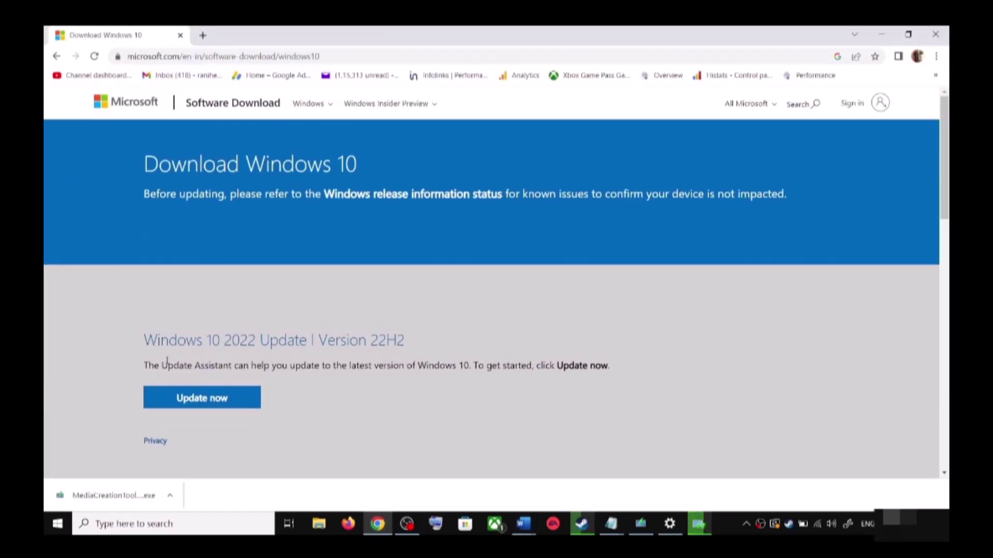
left_click_drag(160, 366, 231, 366)
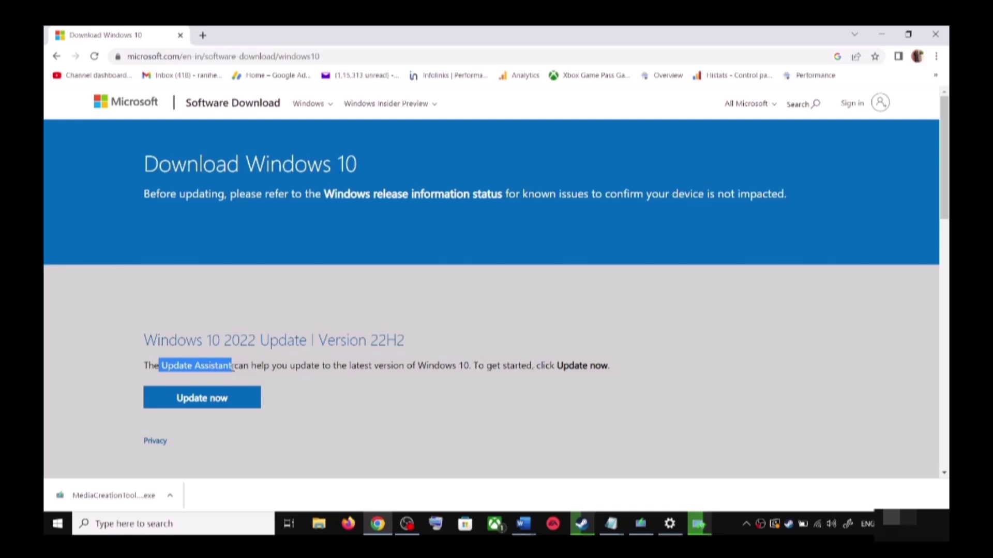
left_click(225, 401)
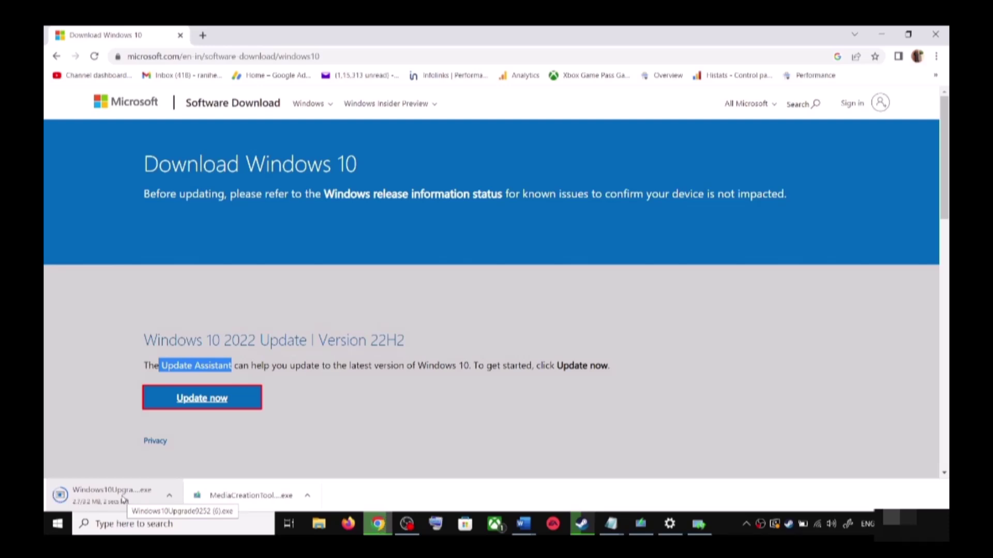
left_click(117, 498)
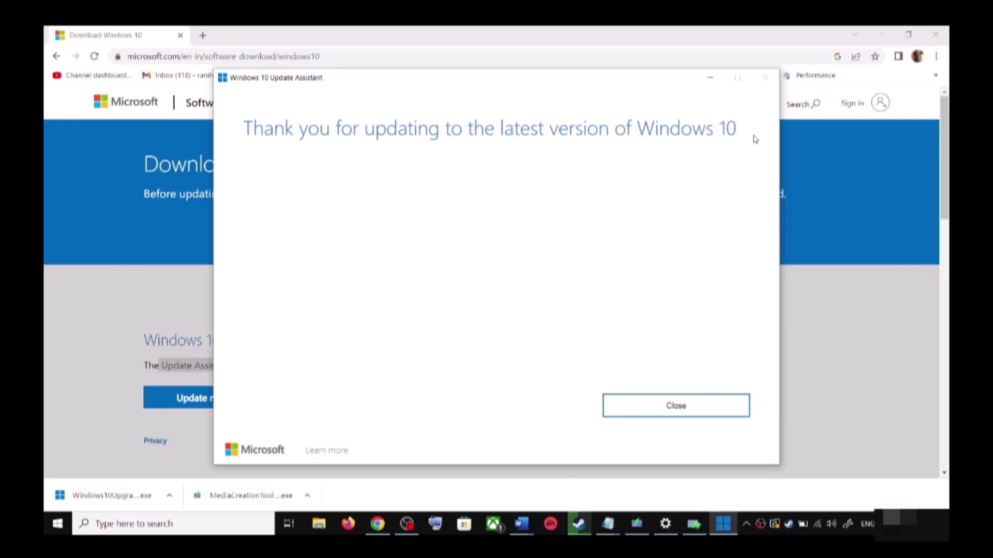
left_click(704, 409)
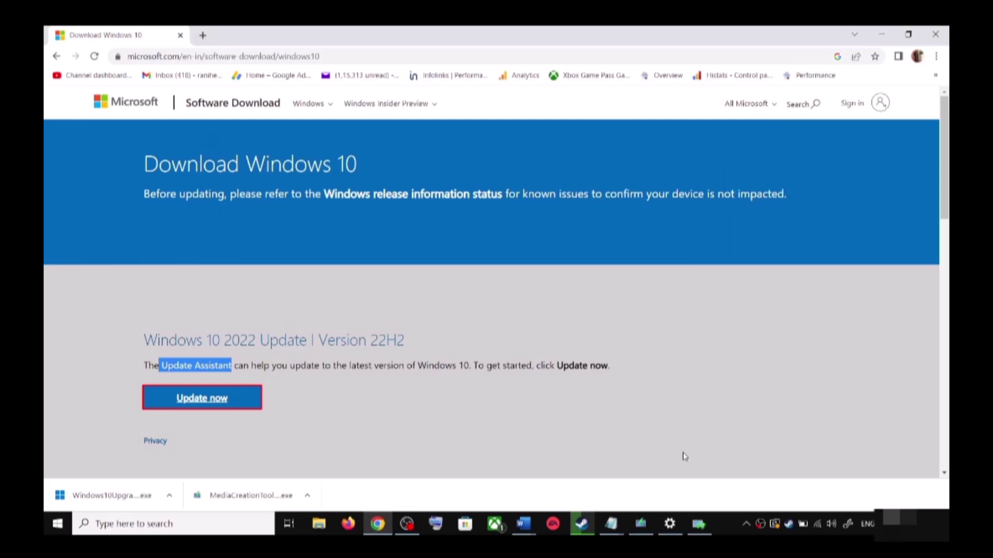
- Copy the Step 3 reset commands, SC config through net start appidsvc, from the Word notes
mouse_move(524, 524)
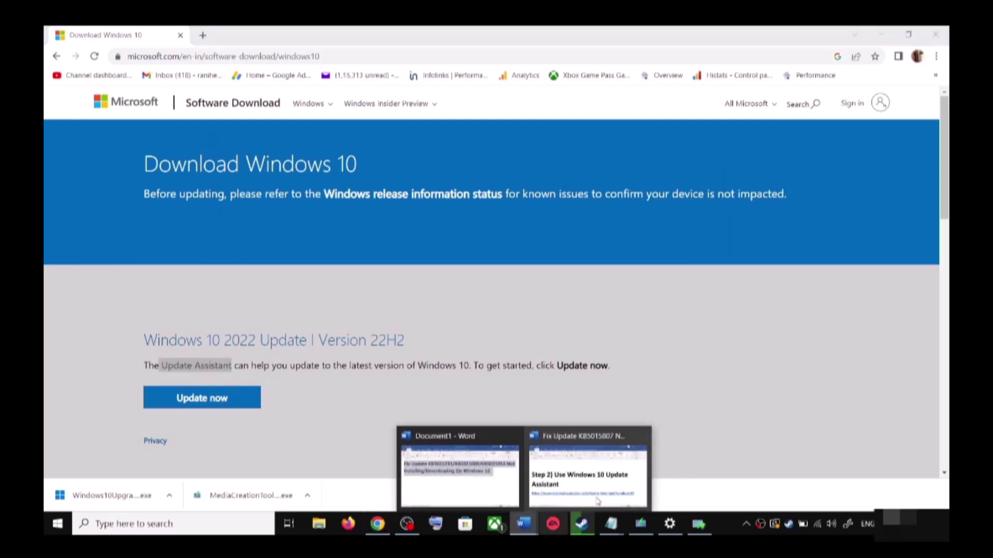
left_click(641, 439)
scroll(414, 347, "down", 4)
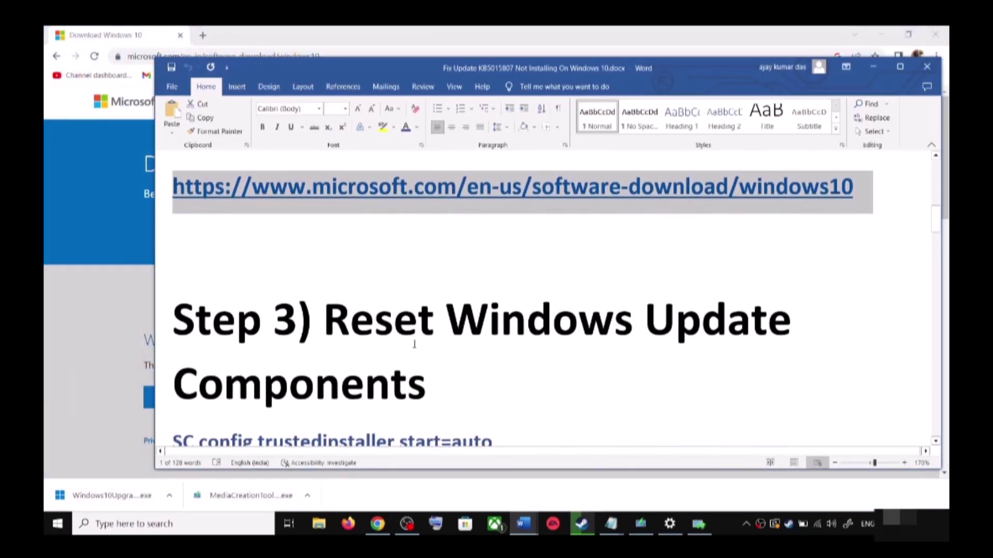
left_click_drag(325, 317, 426, 398)
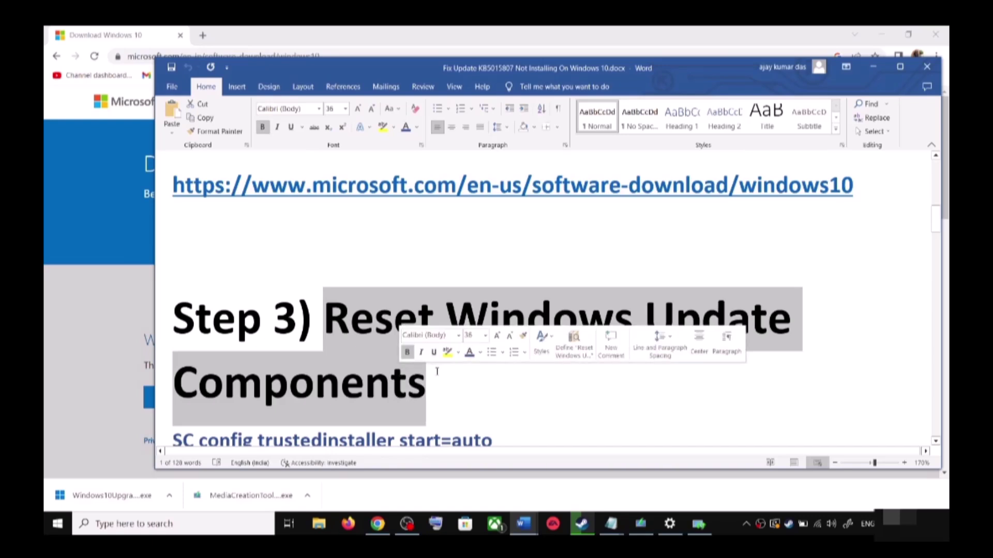
scroll(240, 363, "down", 2)
left_click_drag(173, 345, 290, 461)
left_click_drag(324, 389, 339, 421)
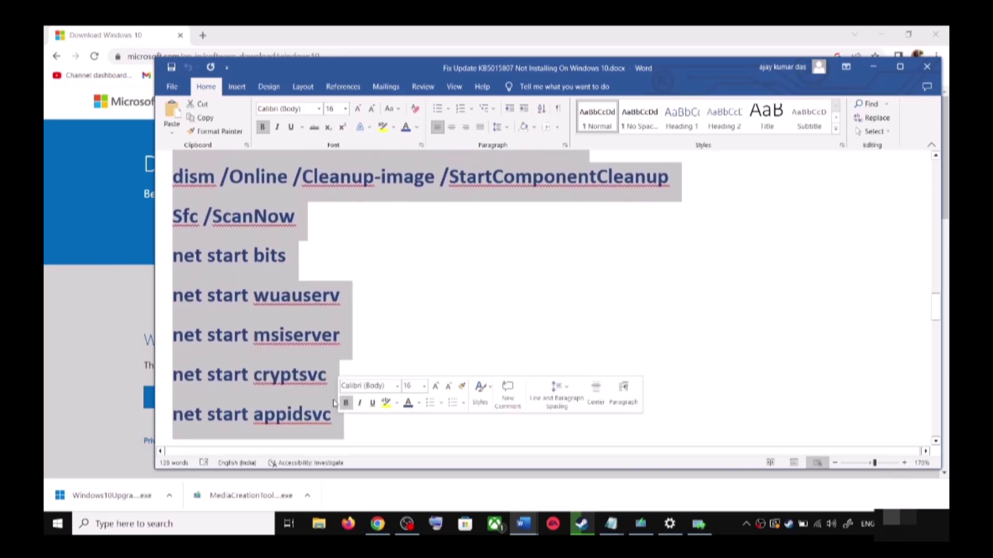
scroll(305, 350, "down", 1)
right_click(287, 295)
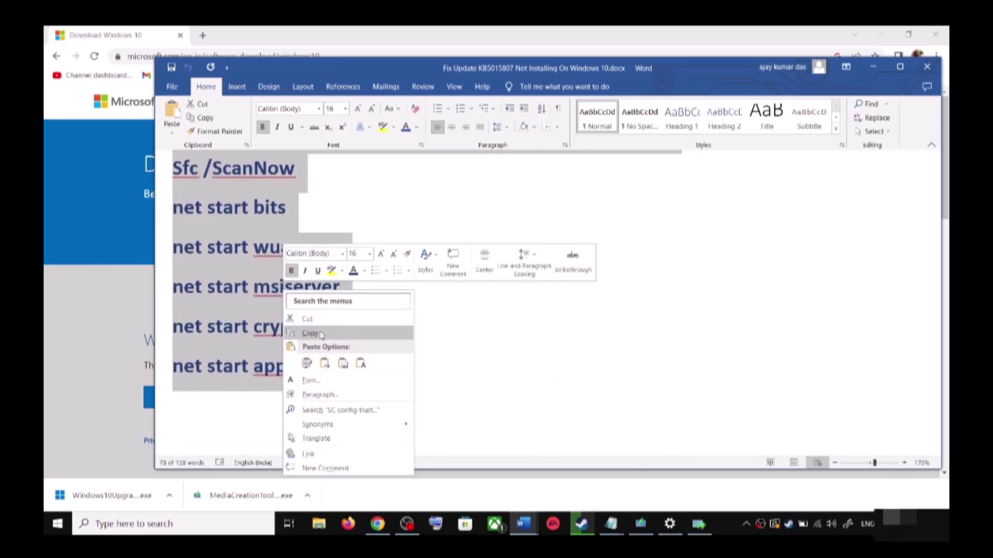
left_click(321, 334)
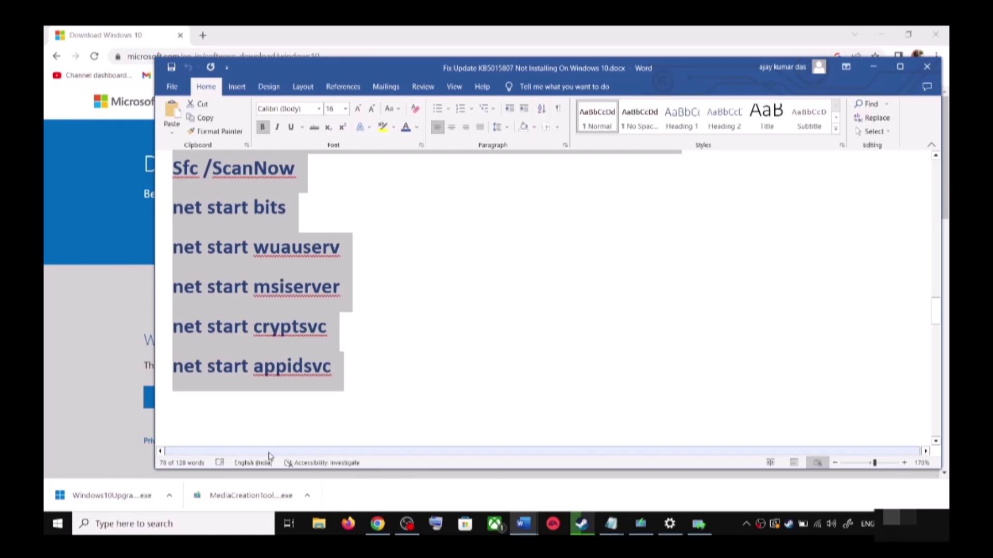
- Paste the reset commands into a new untitled Notepad file
left_click(217, 524)
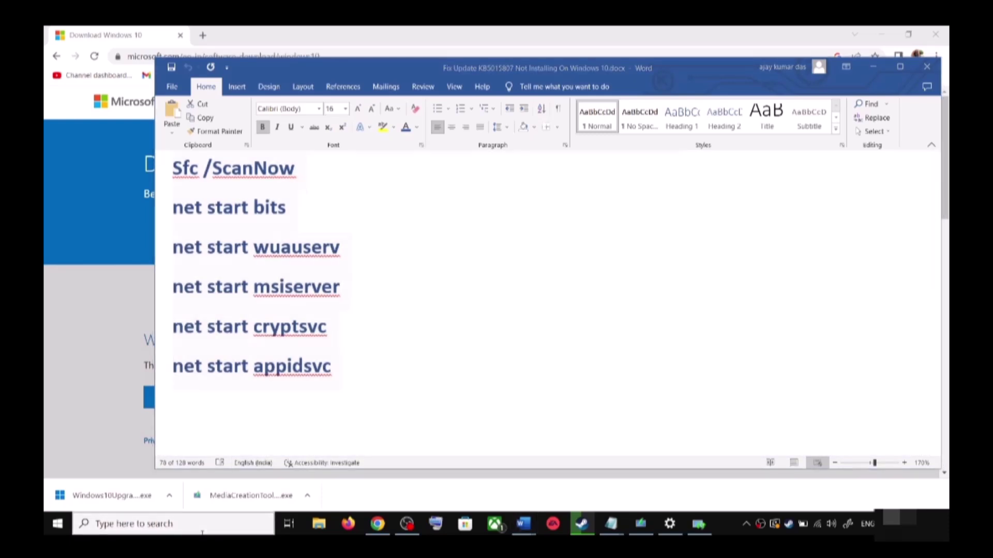
type("cot")
left_click(199, 201)
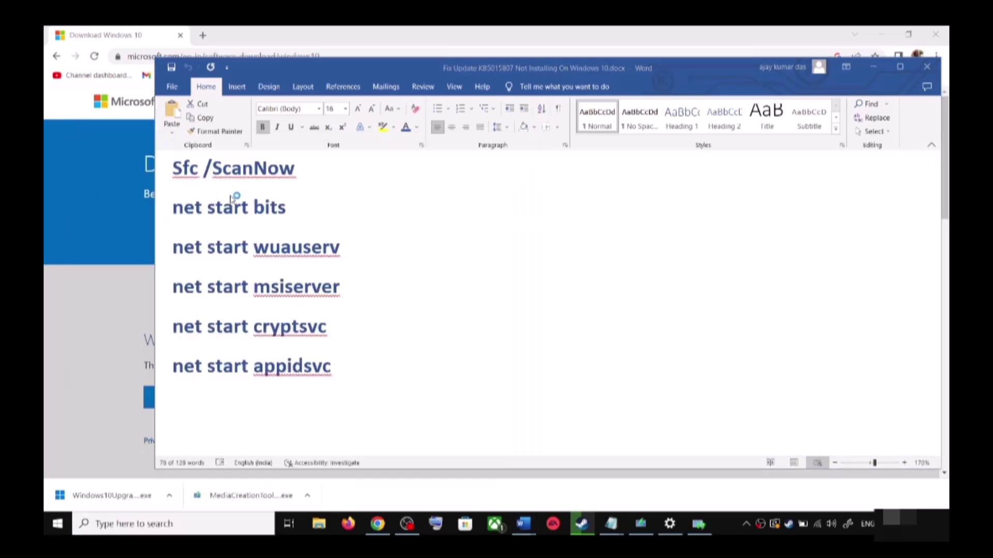
key("ctrl+v")
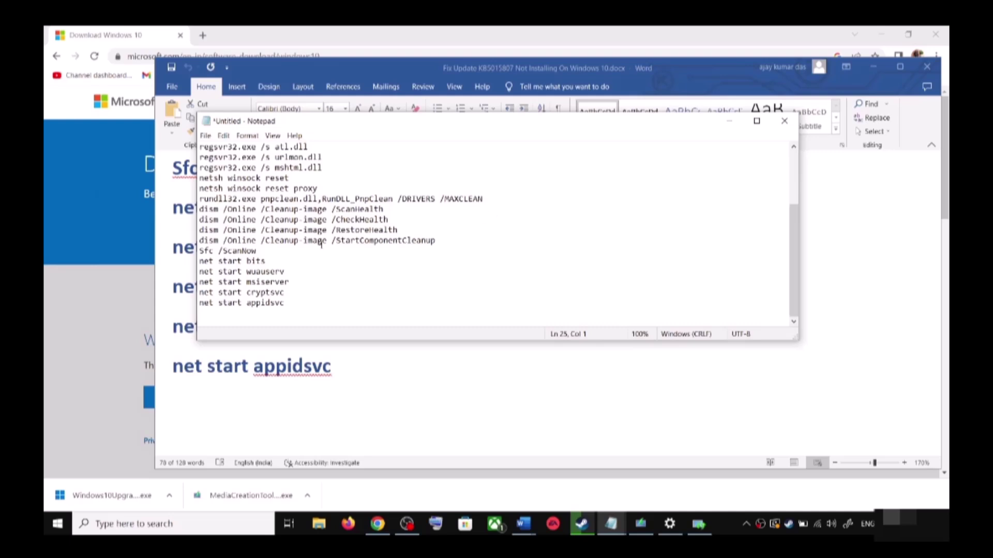
- Start saving the script to the Desktop, pasting 'Wufix.bat' from the Word guide as the file name
scroll(321, 243, "up", 3)
left_click(205, 135)
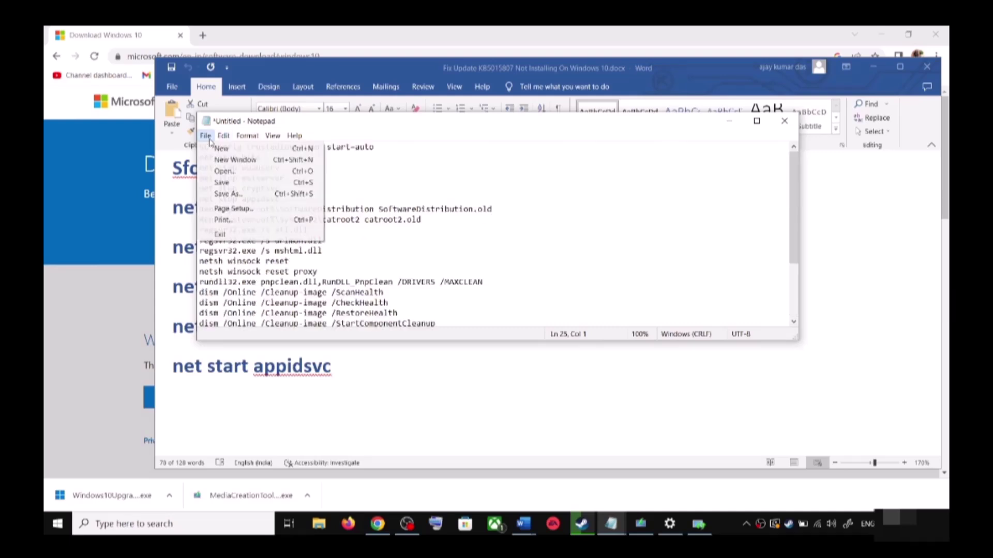
left_click(228, 194)
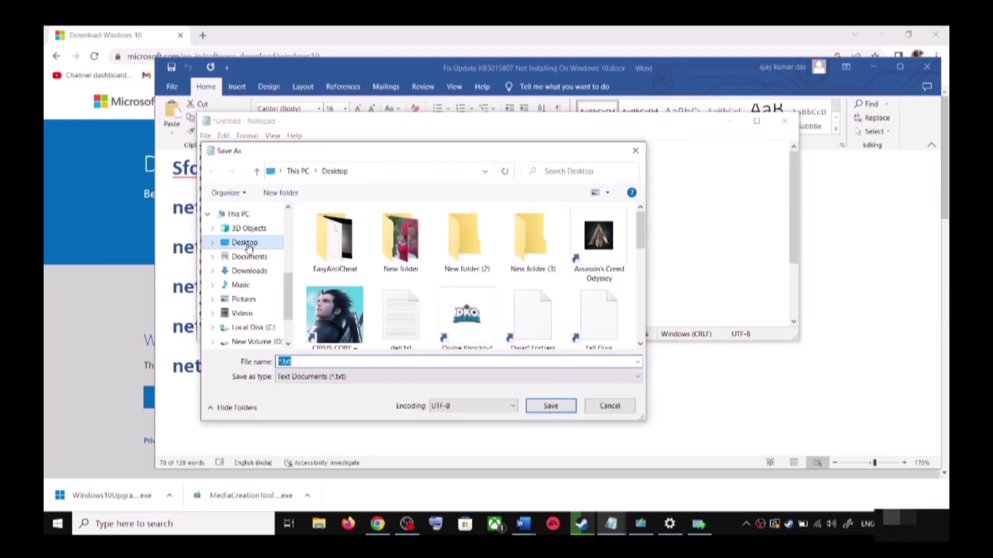
left_click(253, 247)
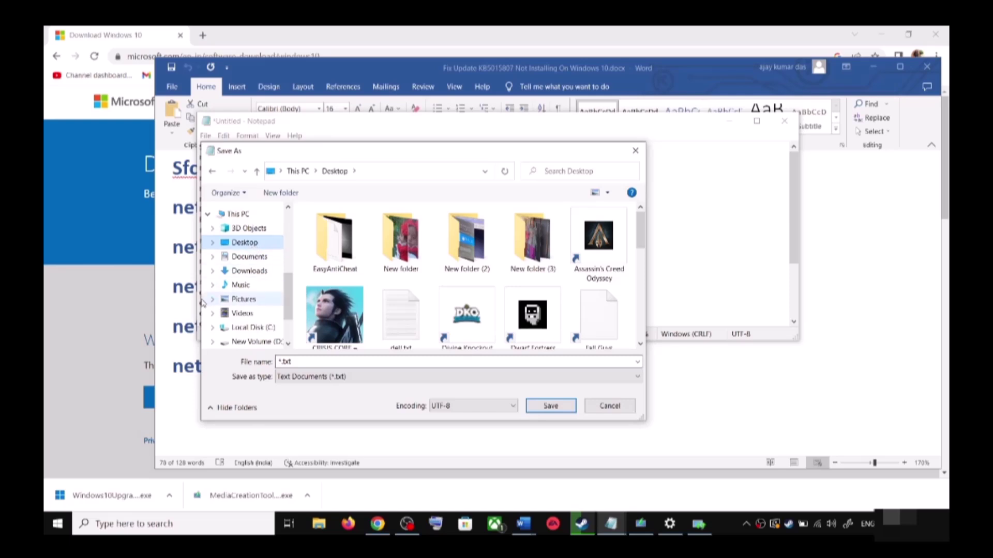
key("alt+Tab")
scroll(531, 373, "down", 5)
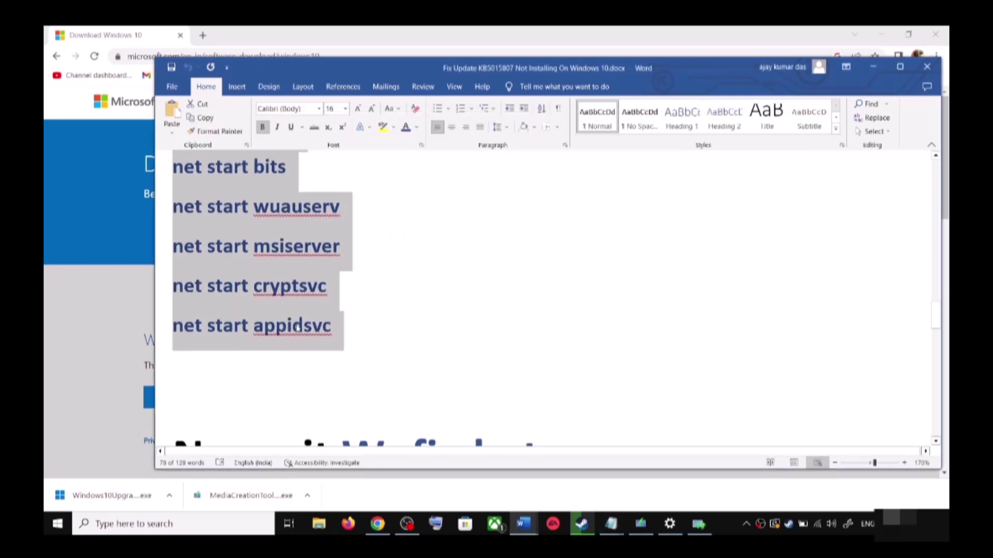
double_click(487, 357)
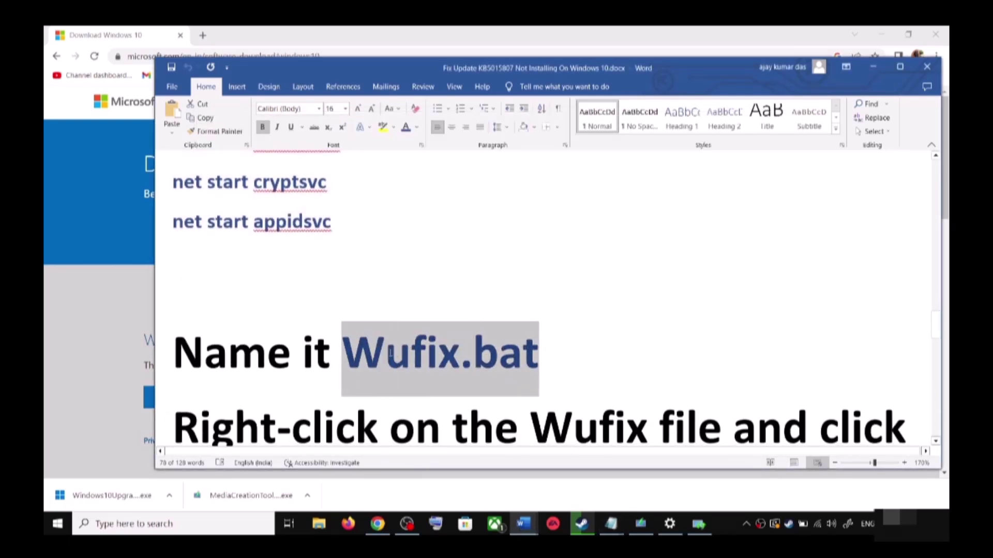
key("alt+Tab")
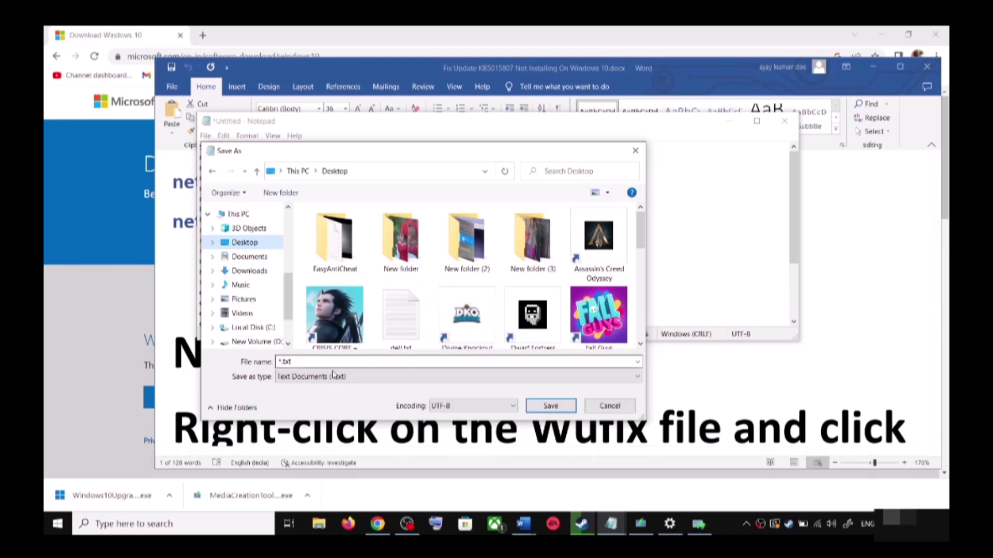
left_click(372, 361)
key("ctrl+v")
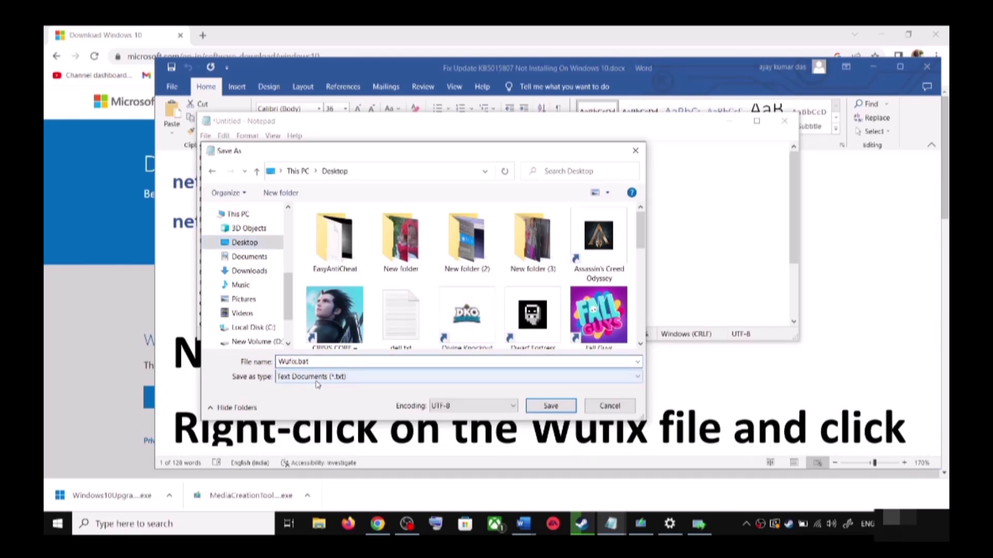
- Save it with type All Files (*.*) and show the desktop with the new Wufix.bat icon
left_click(339, 378)
left_click(331, 397)
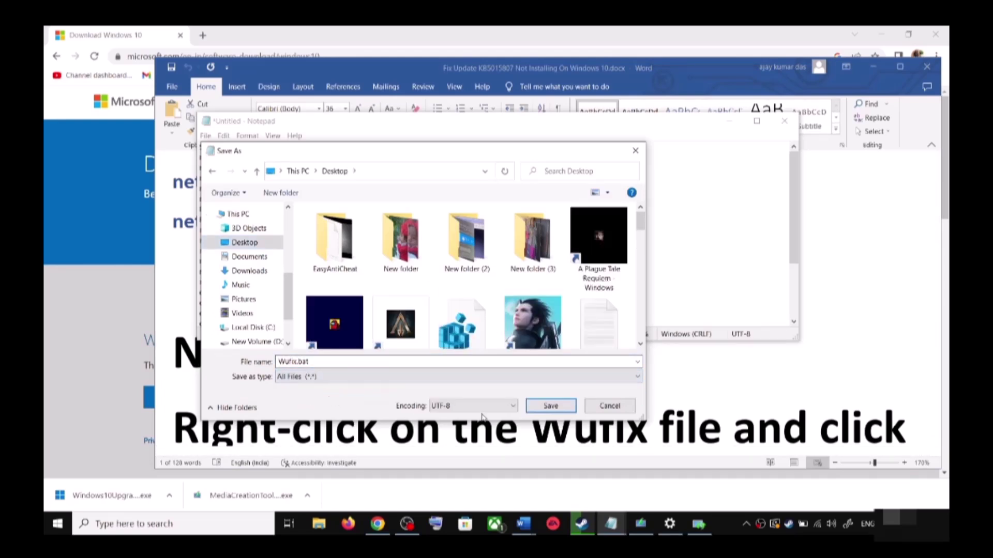
left_click(556, 407)
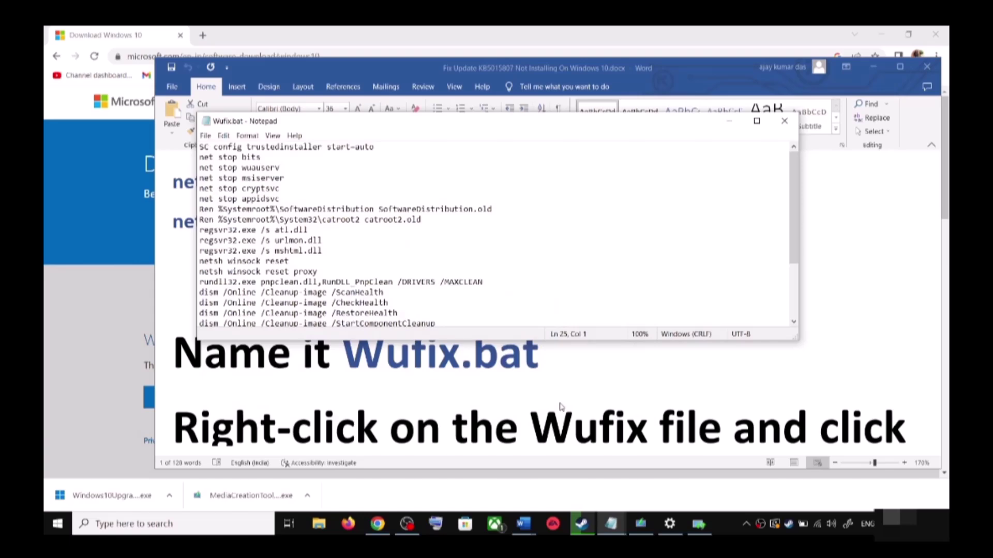
key("super+d")
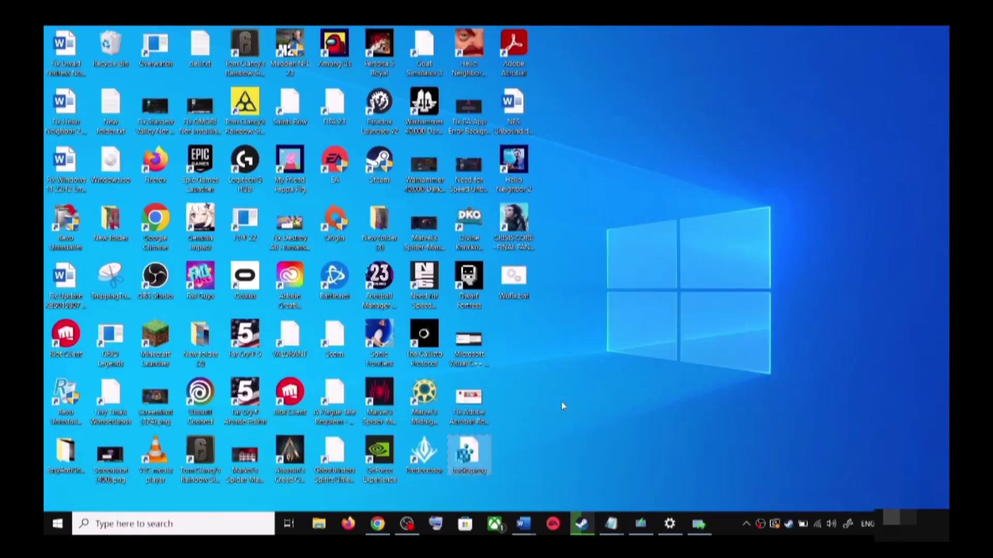
- Run Wufix.bat as administrator, move its Command Prompt window, and check Power options without restarting
left_click(520, 284)
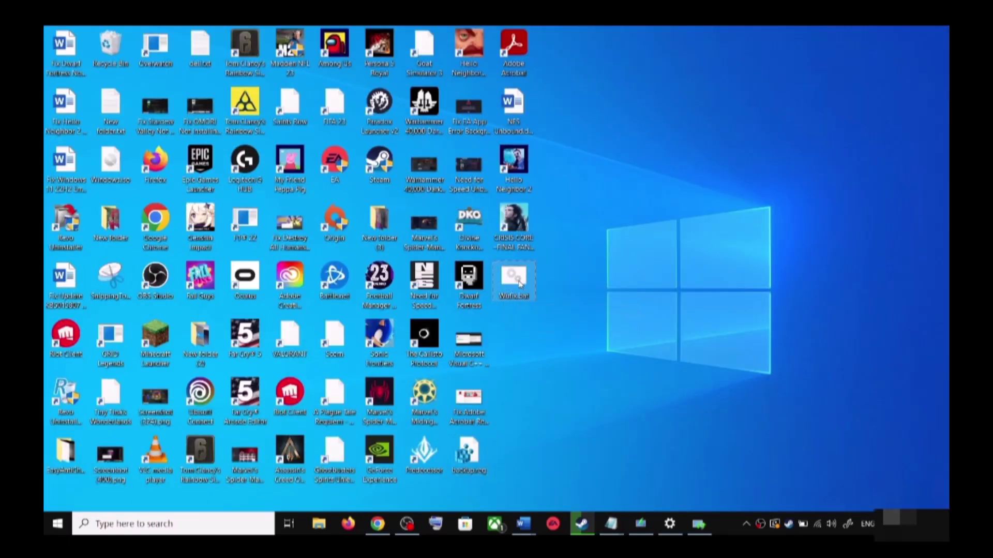
right_click(520, 283)
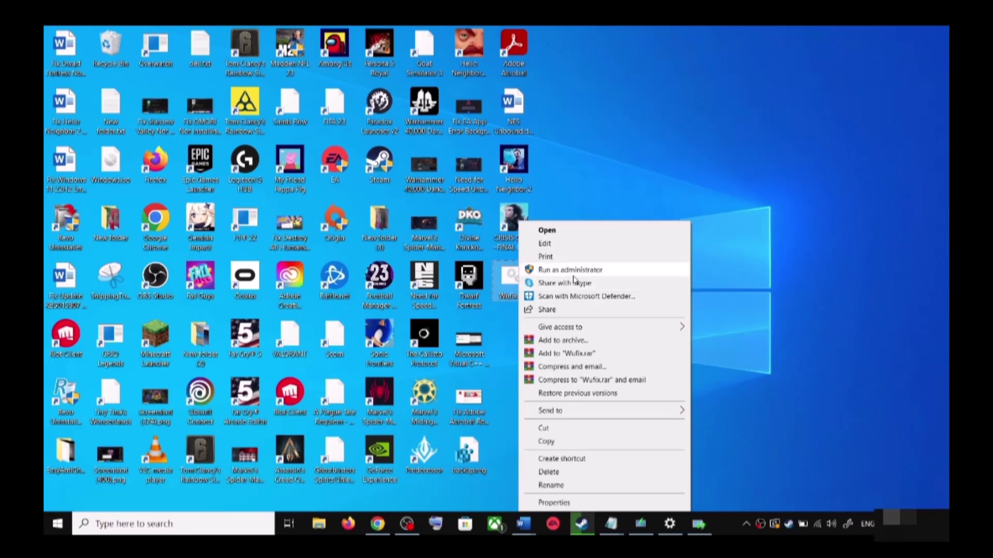
left_click(585, 186)
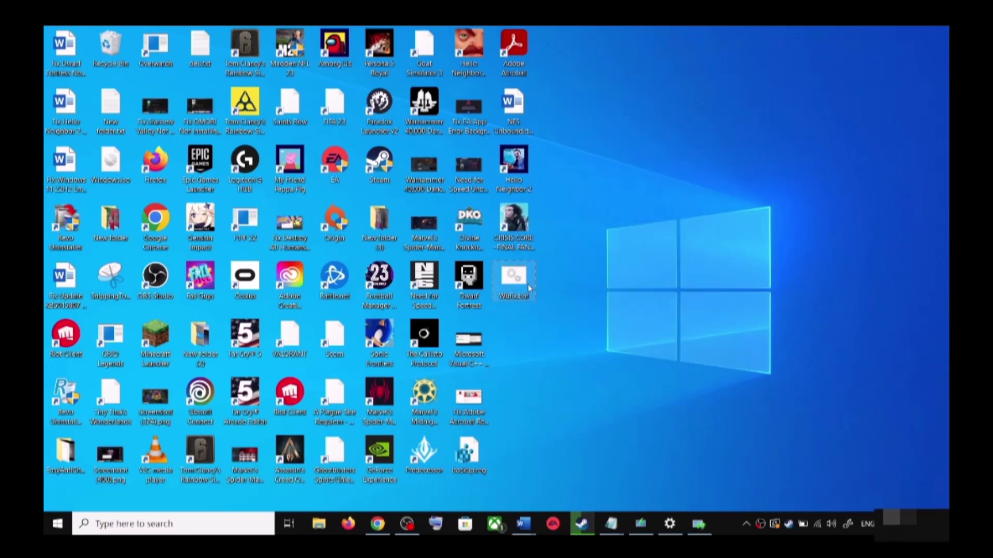
right_click(512, 287)
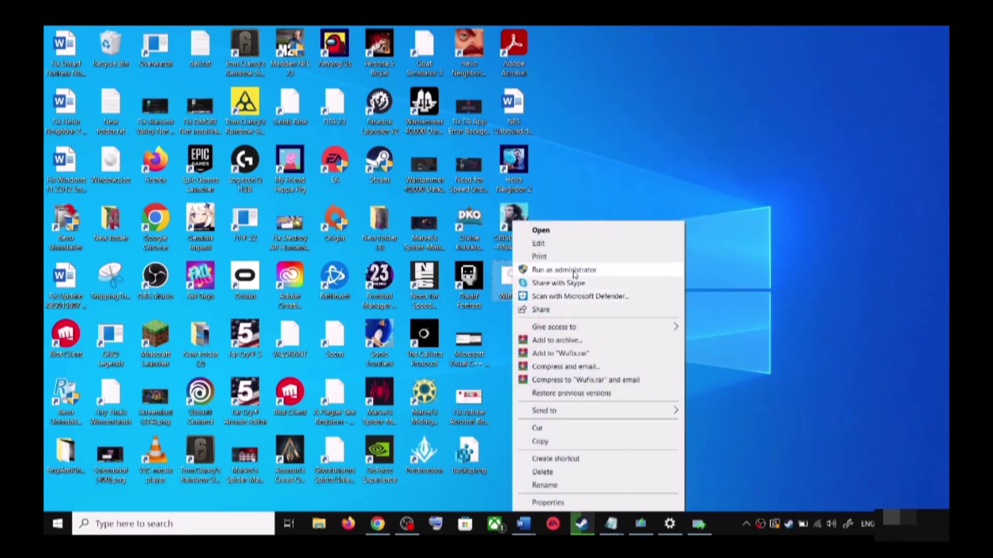
left_click(572, 270)
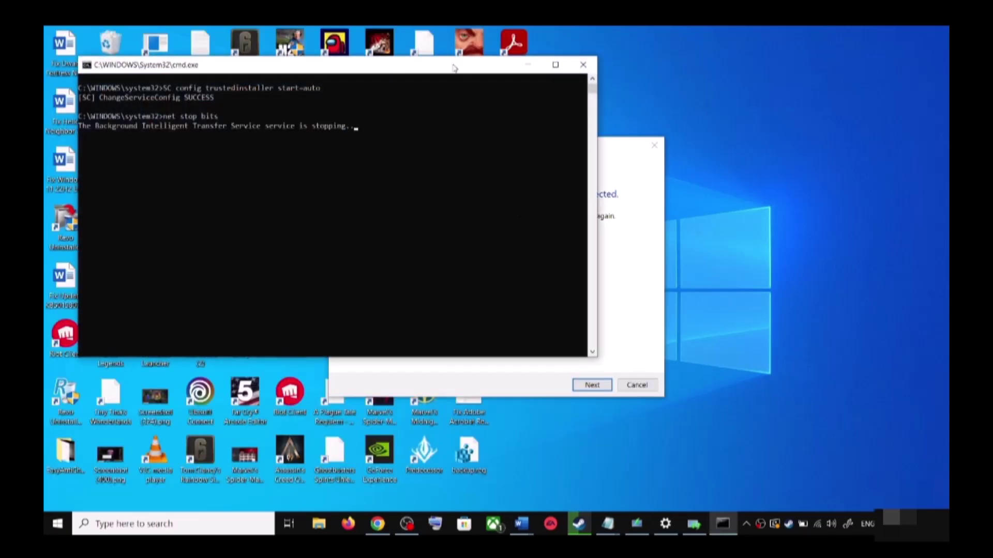
left_click_drag(454, 68, 557, 151)
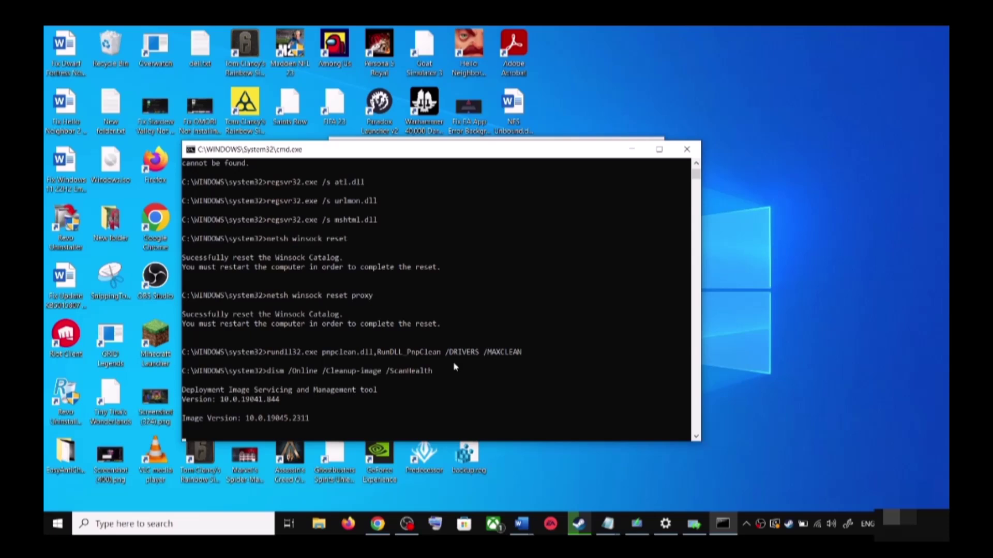
left_click(57, 523)
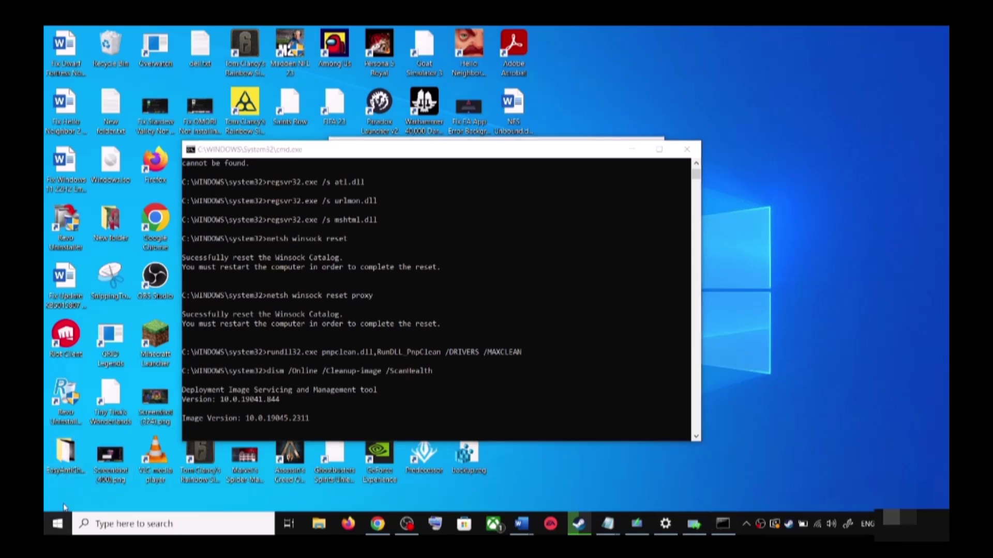
left_click(61, 499)
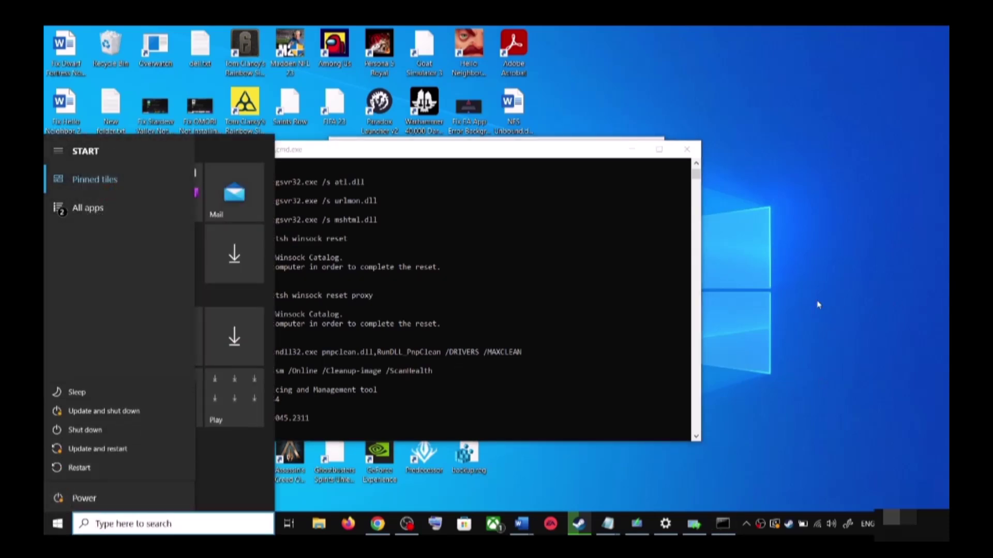
- Dismiss the power choices and close Settings from its taskbar jump list
left_click(794, 349)
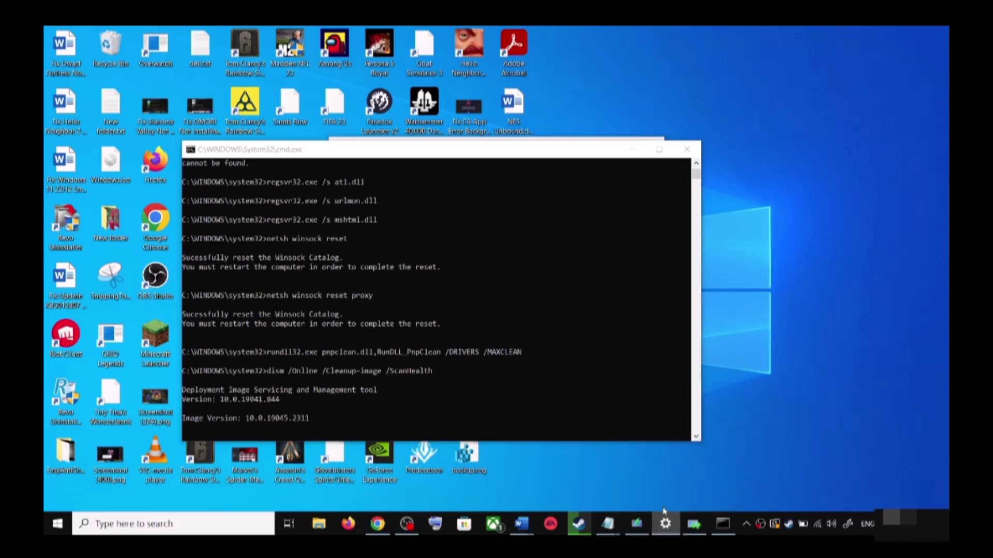
right_click(664, 529)
left_click(662, 500)
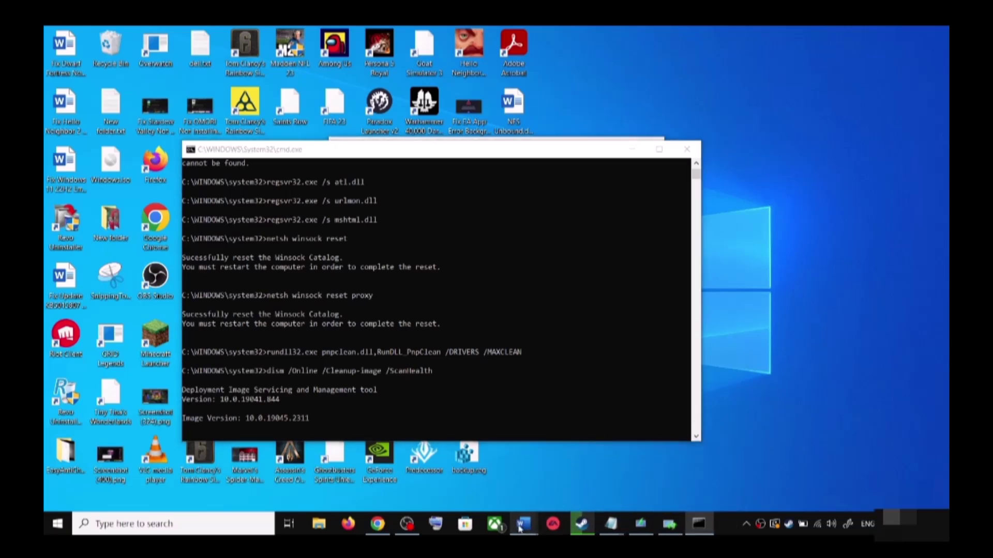
- Find the Step 4 'Use Media Creation Tool' heading in Word, then return to Chrome's Download Windows 10 page
mouse_move(523, 524)
left_click(598, 490)
scroll(497, 337, "down", 5)
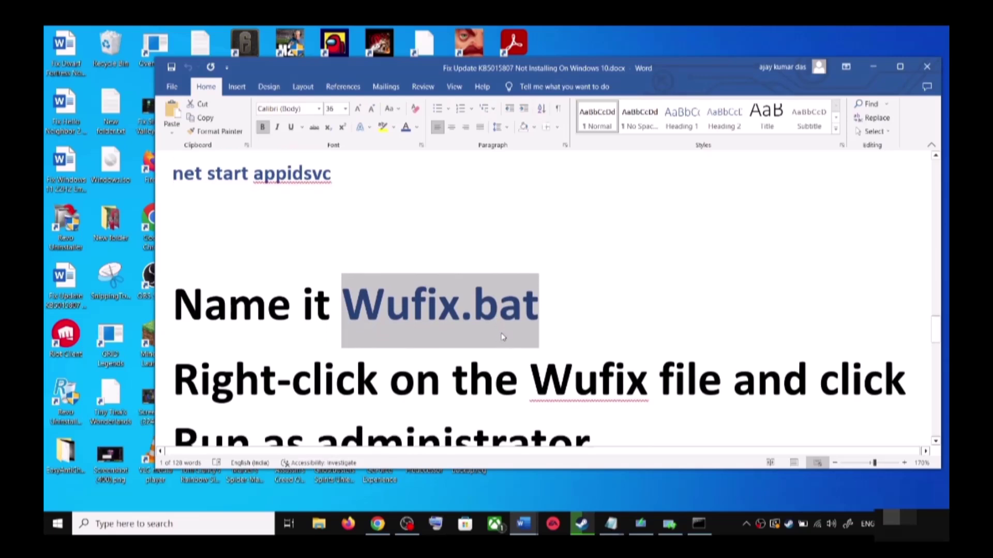
scroll(503, 334, "down", 2)
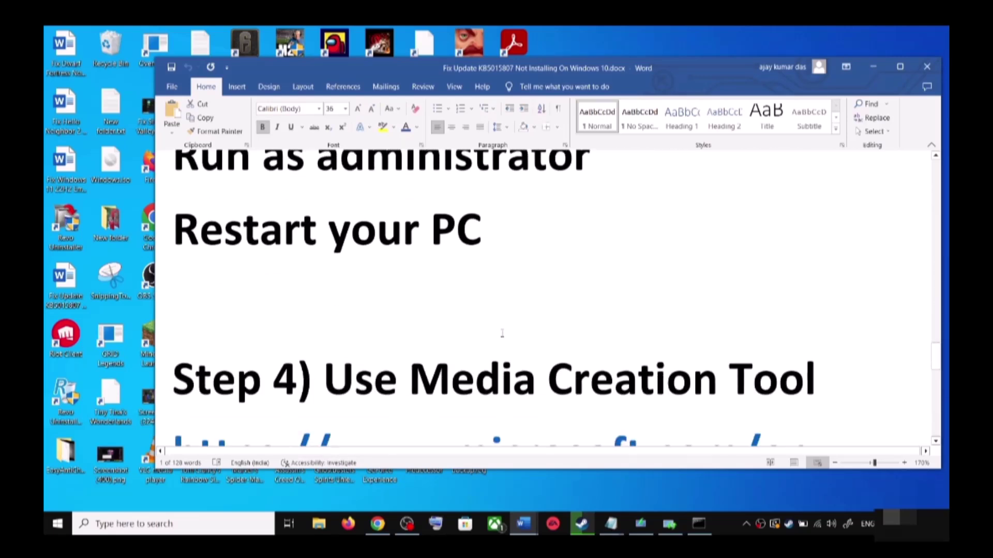
left_click_drag(324, 336, 789, 337)
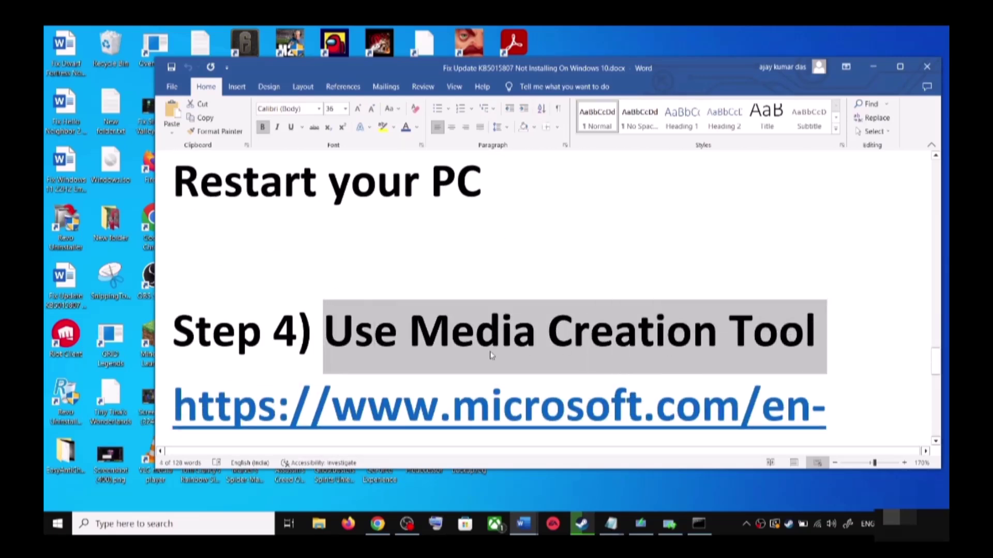
scroll(492, 355, "down", 4)
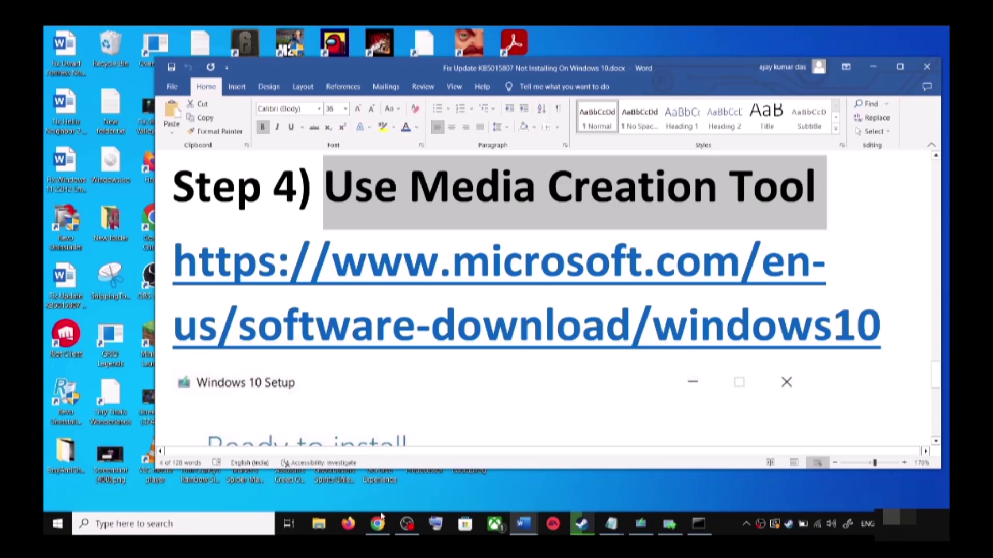
left_click(379, 521)
- Accept the Media Creation Tool licence and choose Upgrade this PC now to start the Windows 10 download
scroll(212, 302, "down", 2)
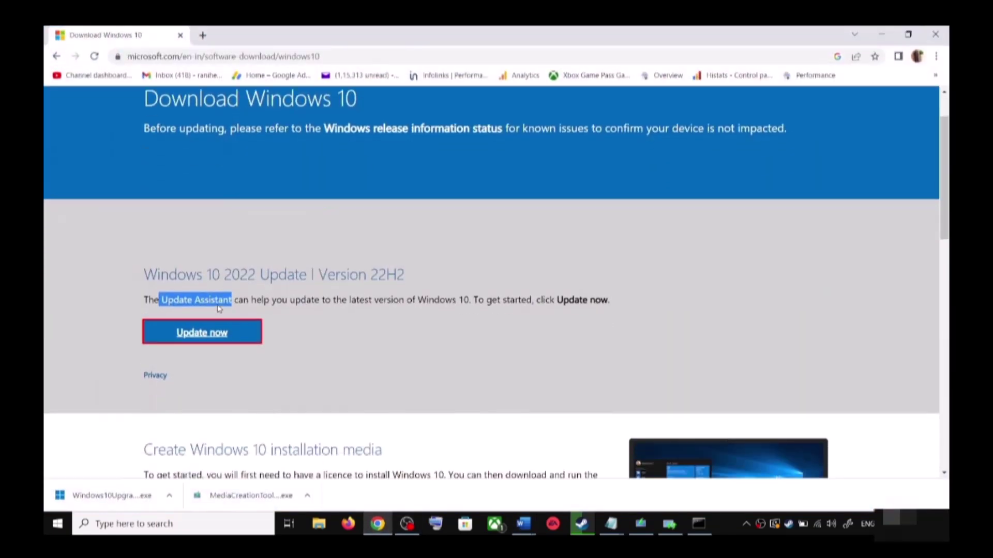
scroll(219, 308, "down", 3)
left_click_drag(152, 320, 230, 322)
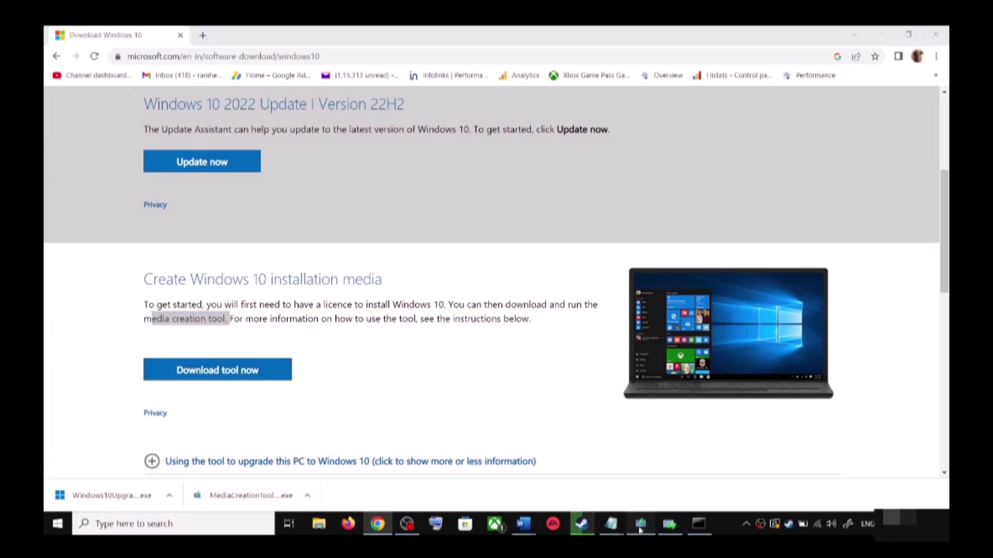
left_click(649, 412)
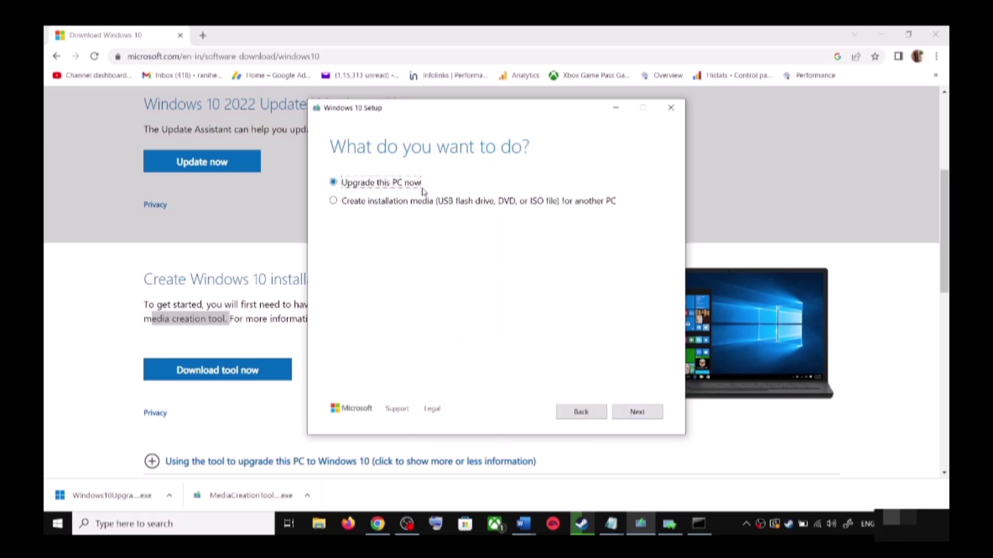
left_click(642, 410)
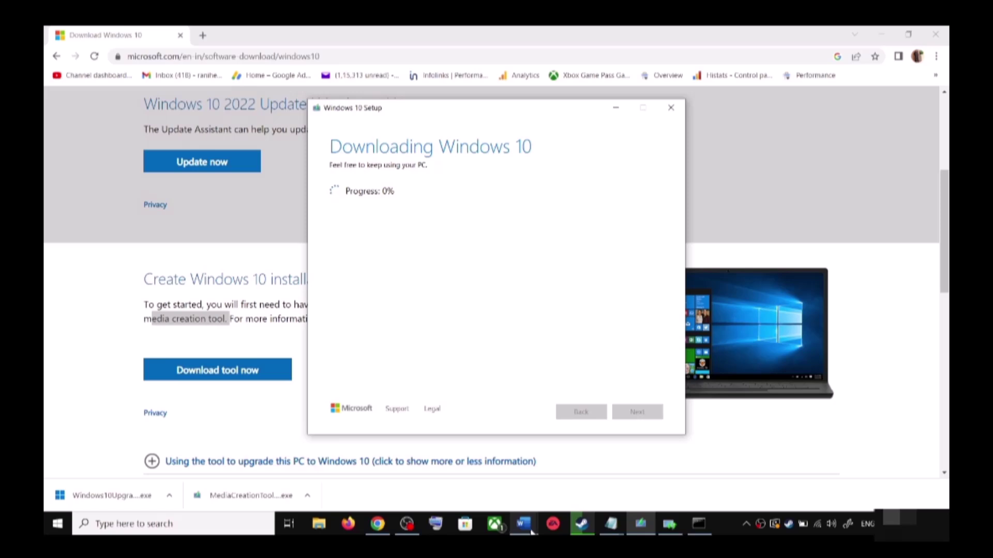
- Maximize the Word guide and scroll to the 'Ready to install' screenshot keeping personal files and apps
left_click(724, 455)
scroll(663, 320, "down", 4)
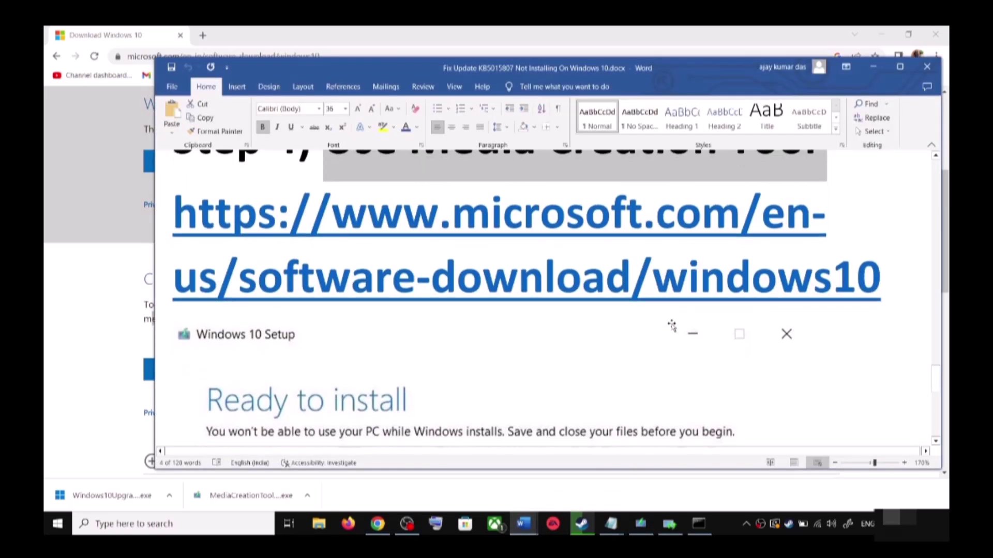
left_click(900, 66)
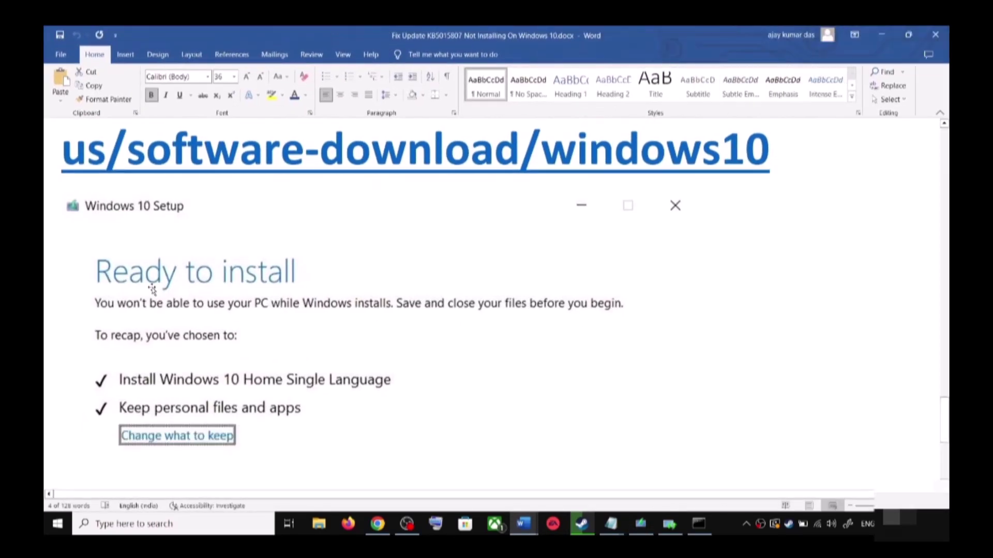
scroll(245, 292, "down", 3)
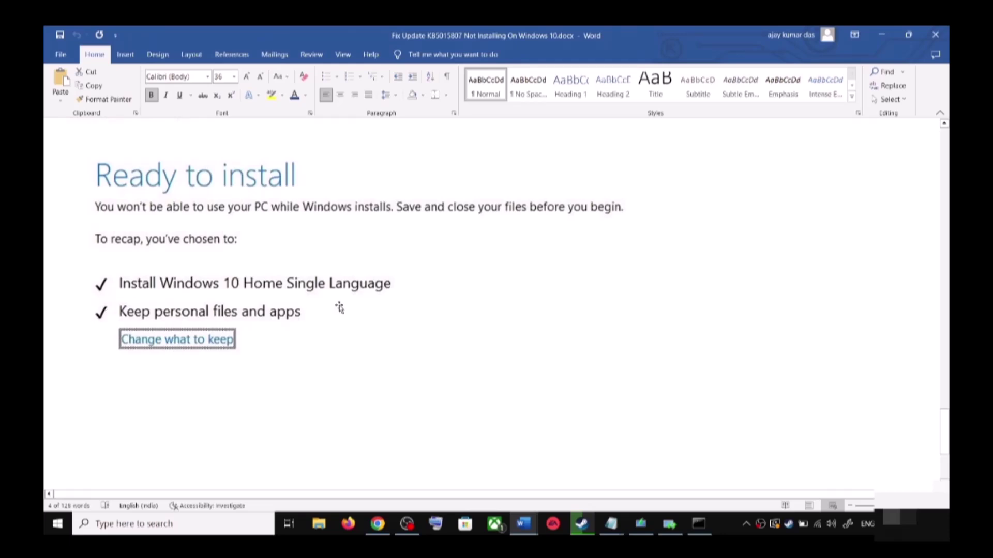
scroll(359, 311, "down", 4)
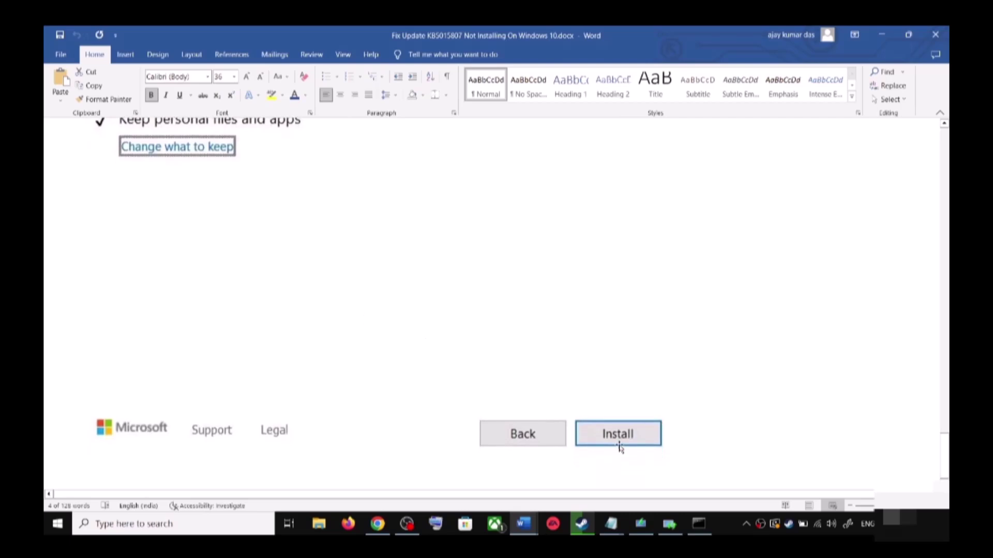
scroll(510, 350, "up", 5)
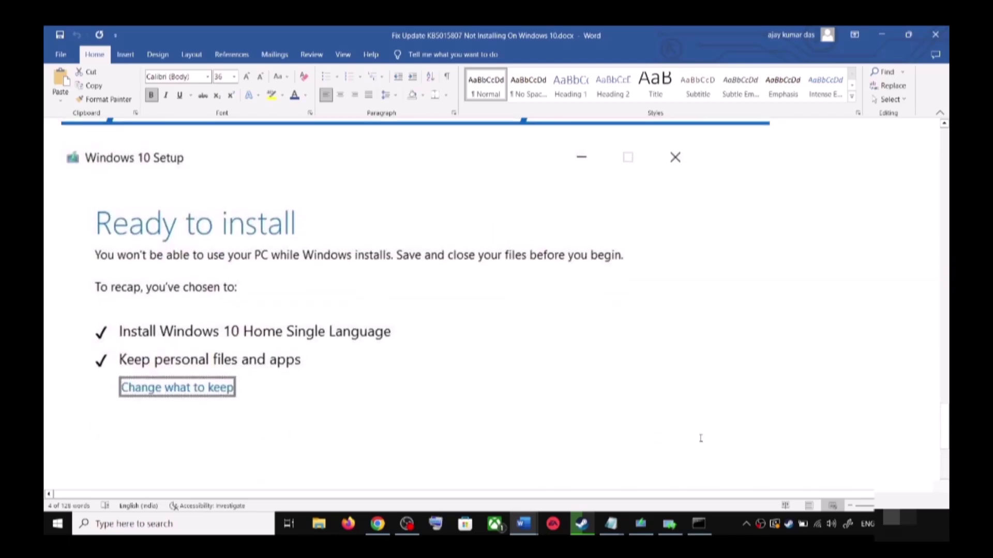